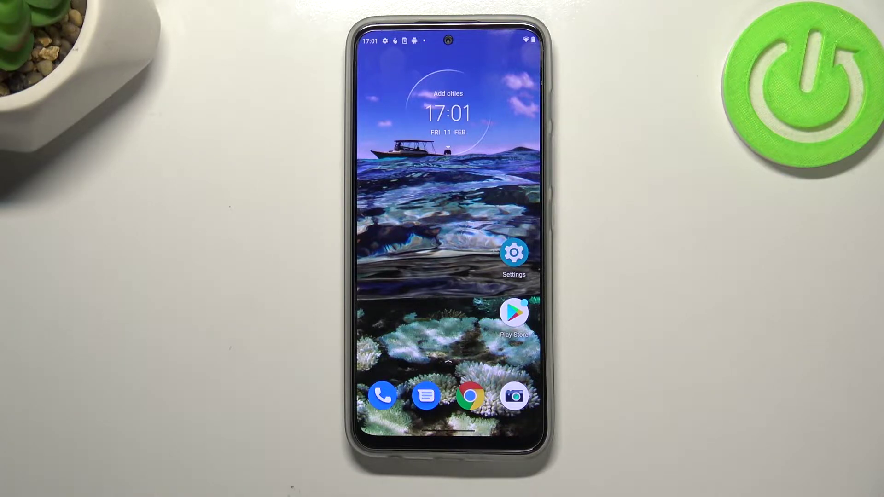
- Go from Settings through Display to the Night light page
{"action": "left_click", "coordinate": [514, 253]}
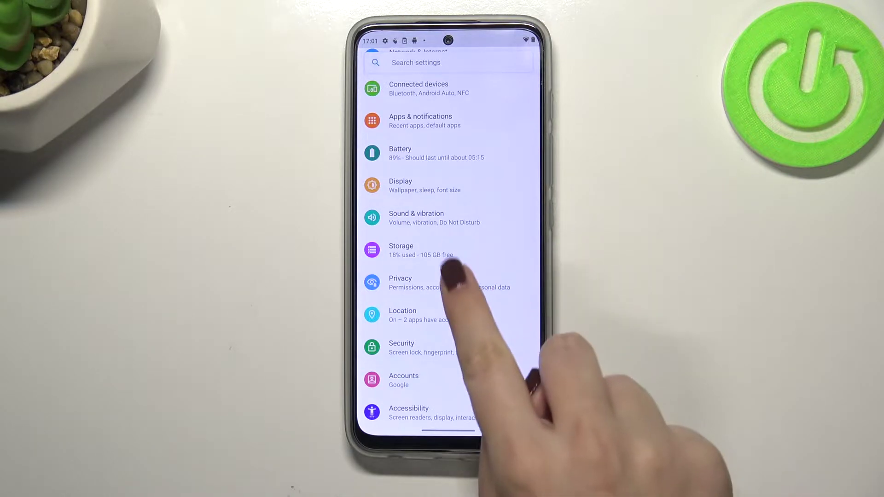
{"action": "left_click_drag", "start_coordinate": [442, 263], "coordinate": [442, 332]}
{"action": "left_click", "coordinate": [414, 254]}
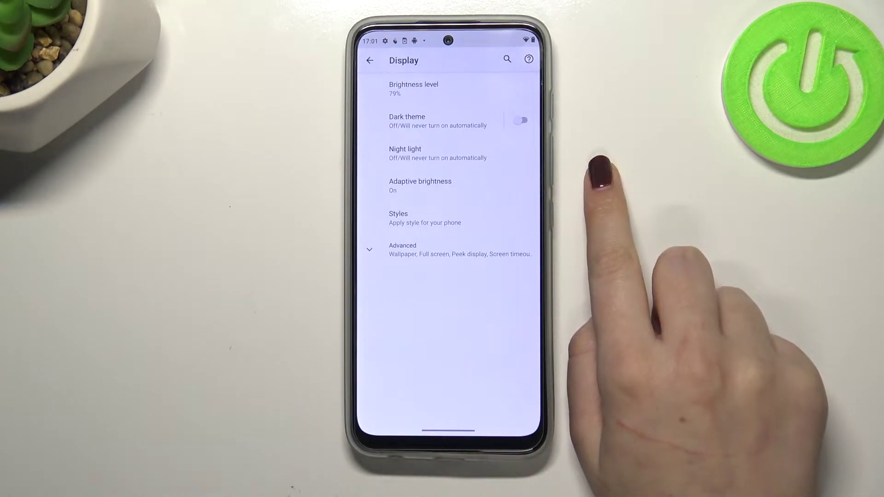
{"action": "left_click", "coordinate": [484, 153]}
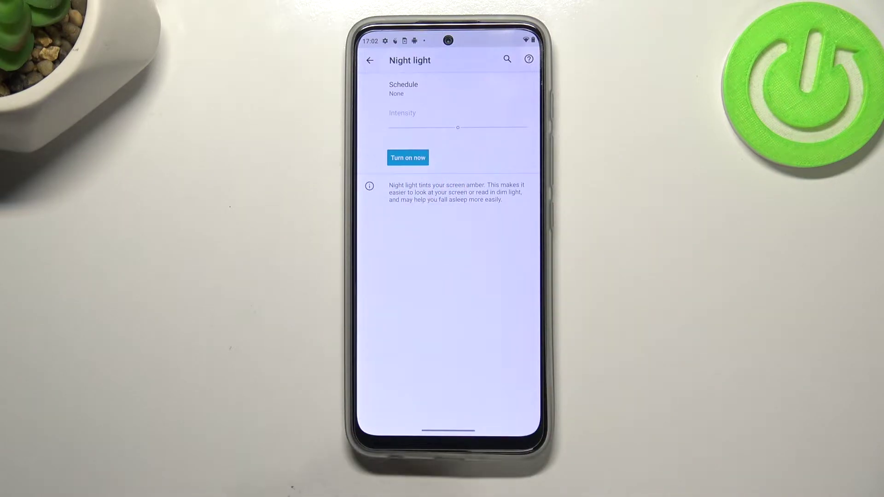
- Turn Night light on now; test minimum and maximum intensity, then settle near two-thirds
{"action": "left_click", "coordinate": [407, 157]}
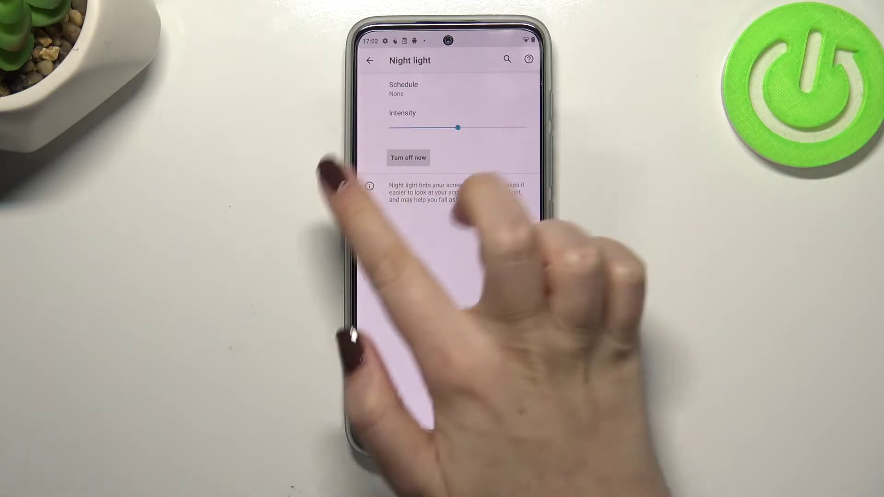
{"action": "left_click_drag", "start_coordinate": [458, 128], "coordinate": [388, 128]}
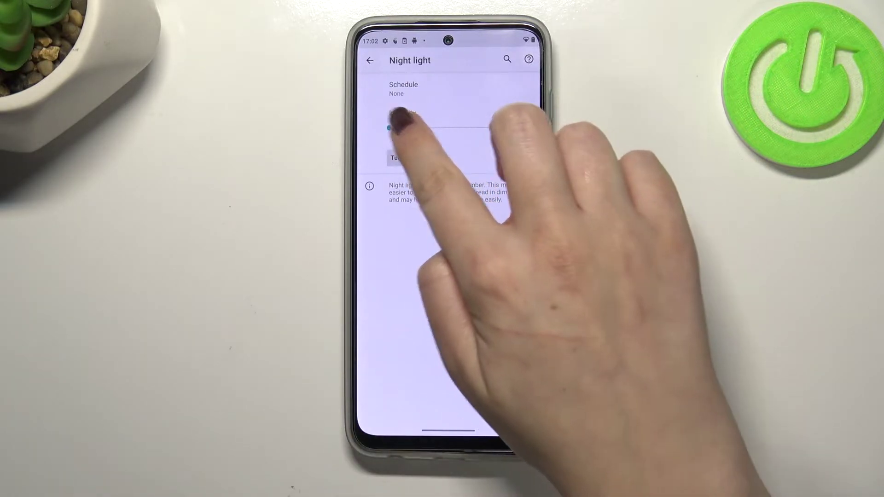
{"action": "left_click_drag", "start_coordinate": [389, 128], "coordinate": [527, 128]}
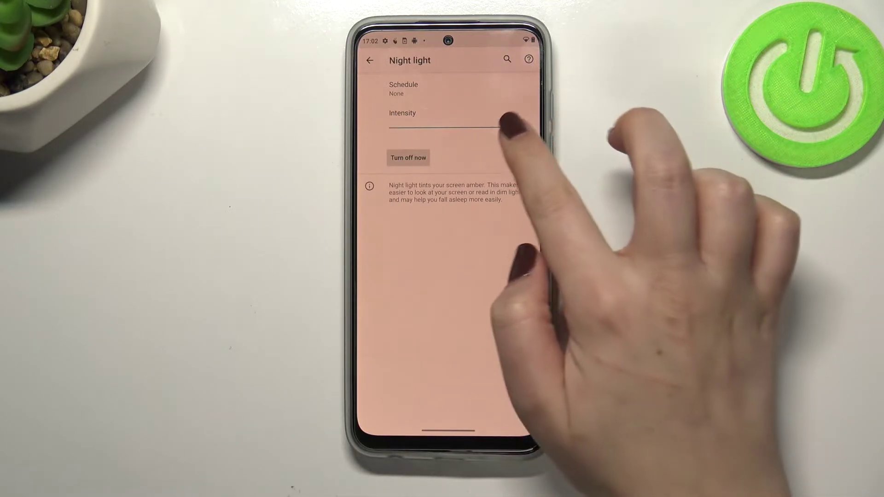
{"action": "mouse_move", "coordinate": [527, 127]}
{"action": "left_mouse_down"}
{"action": "mouse_move", "coordinate": [446, 128]}
{"action": "mouse_move", "coordinate": [477, 128]}
{"action": "left_mouse_up"}
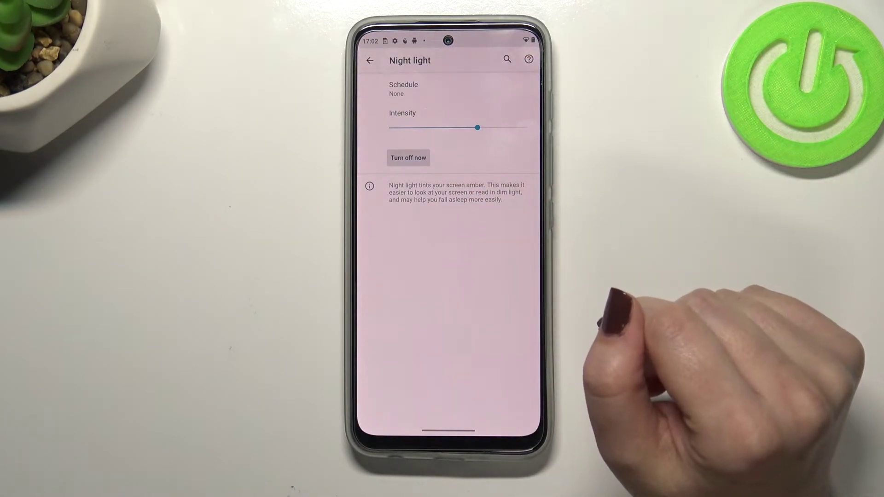
- Give Night light a custom schedule starting at 12:00 and ending at 09:00
{"action": "left_click", "coordinate": [511, 88]}
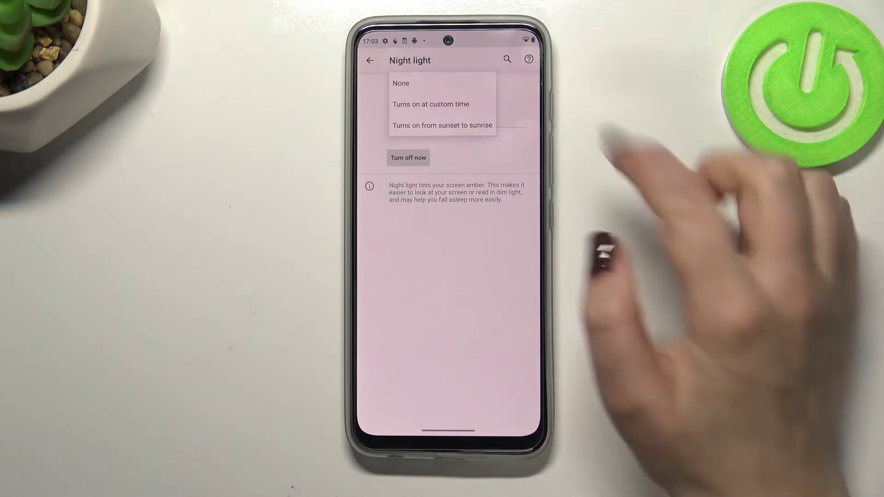
{"action": "left_click", "coordinate": [431, 104]}
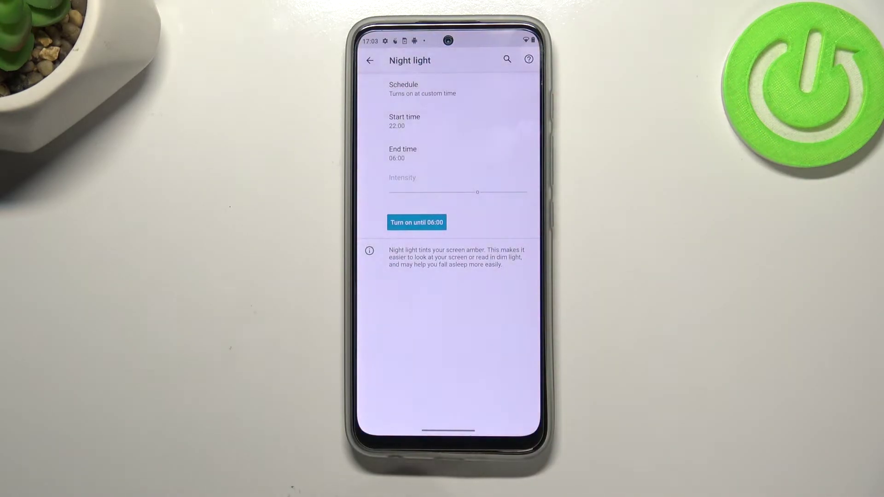
{"action": "left_click", "coordinate": [428, 121]}
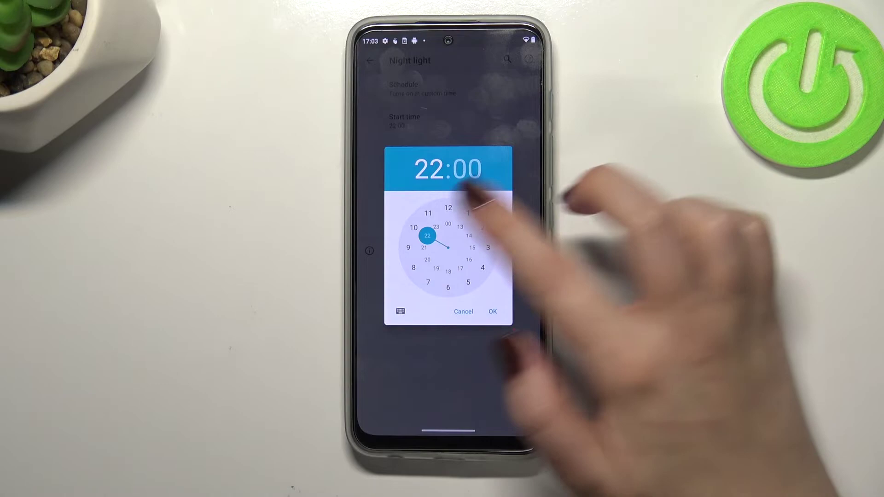
{"action": "left_click", "coordinate": [449, 208]}
{"action": "left_click", "coordinate": [492, 312]}
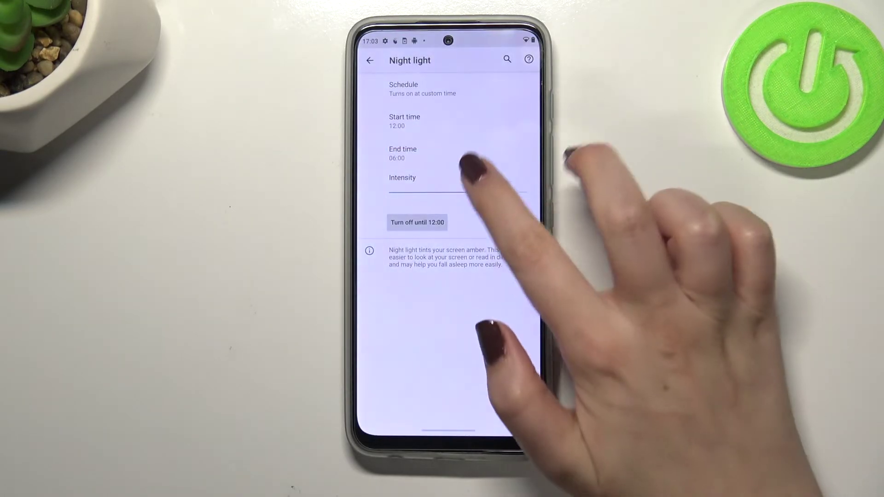
{"action": "left_click", "coordinate": [414, 153]}
{"action": "left_click", "coordinate": [408, 248]}
{"action": "left_click", "coordinate": [492, 311]}
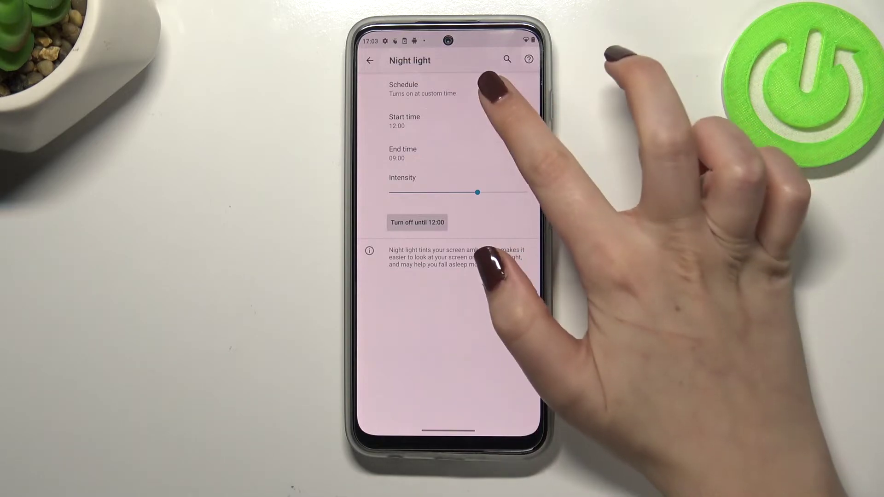
- Set the Night light schedule to None and go to the home screen
{"action": "left_click", "coordinate": [422, 88]}
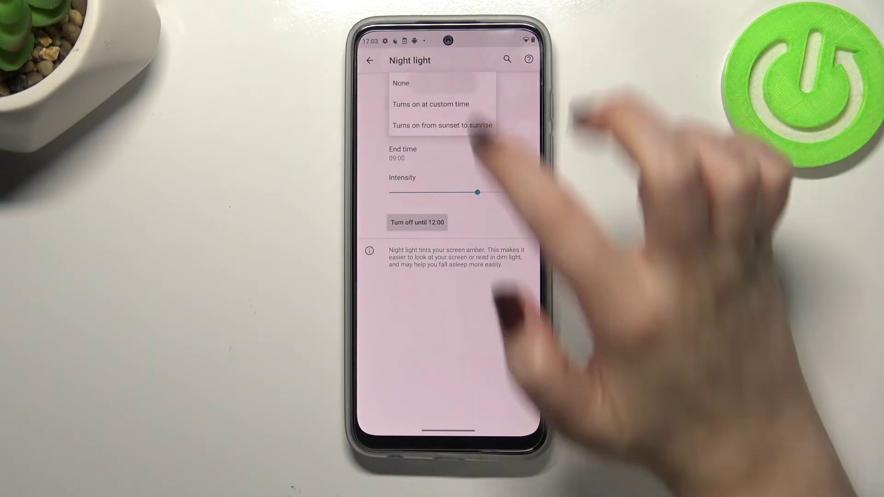
{"action": "left_click", "coordinate": [400, 83]}
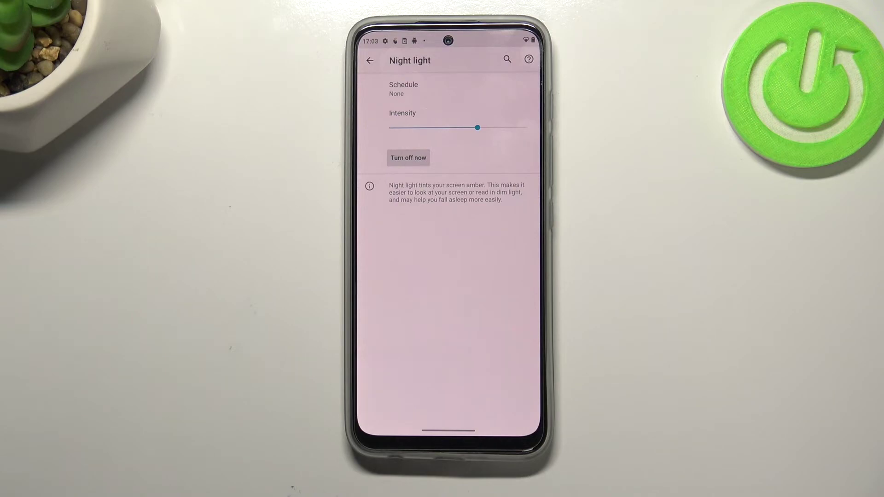
{"action": "left_click_drag", "start_coordinate": [448, 432], "coordinate": [447, 311]}
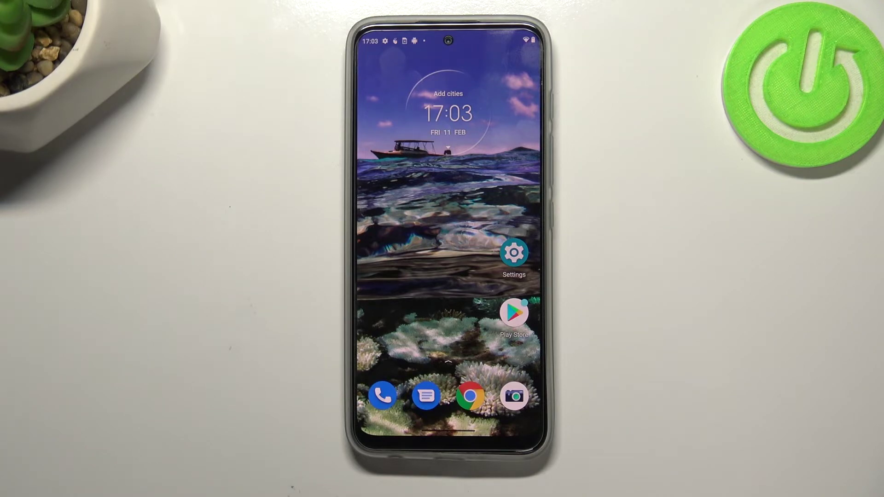
- Fully expand Quick Settings and move to its second page of tiles
{"action": "left_click_drag", "start_coordinate": [504, 28], "coordinate": [470, 90]}
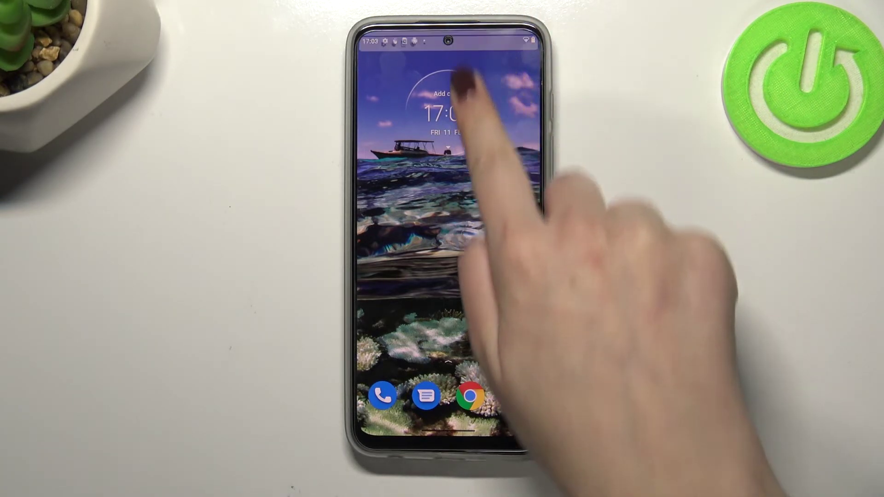
{"action": "left_click_drag", "start_coordinate": [456, 159], "coordinate": [455, 346]}
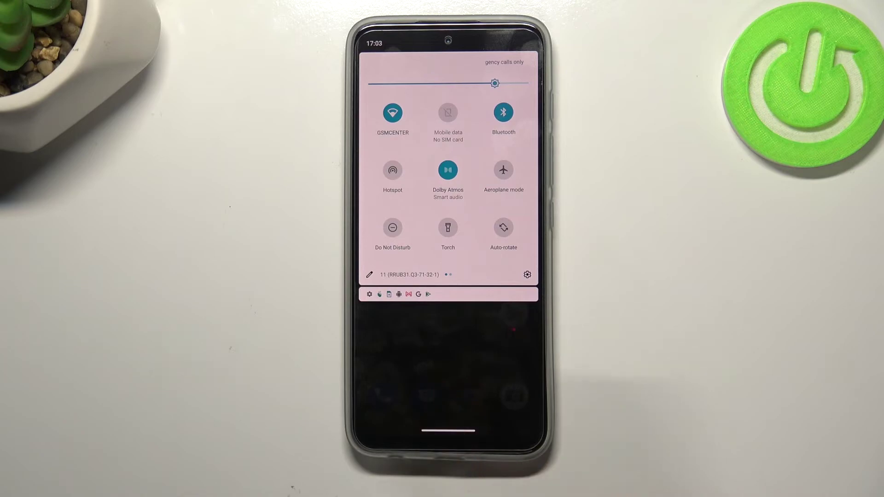
{"action": "left_click_drag", "start_coordinate": [511, 180], "coordinate": [387, 179]}
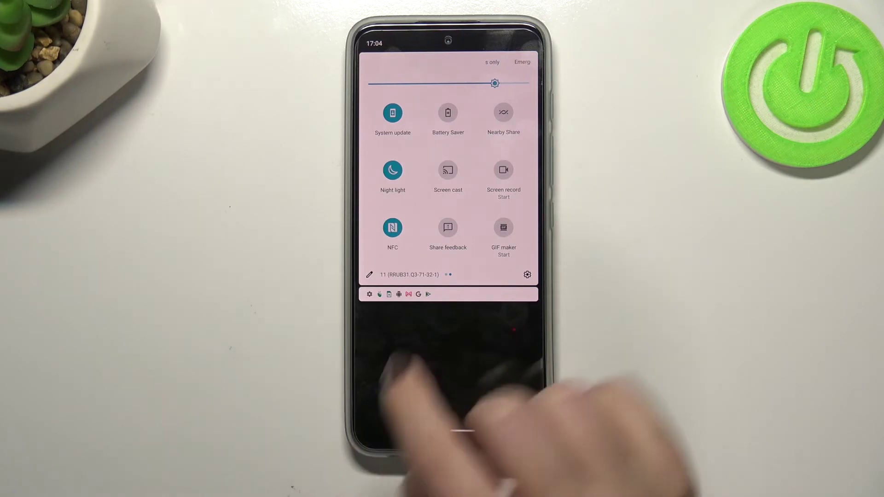
- In the tile editor, move the Invert colours tile ahead of Location
{"action": "left_click", "coordinate": [369, 274]}
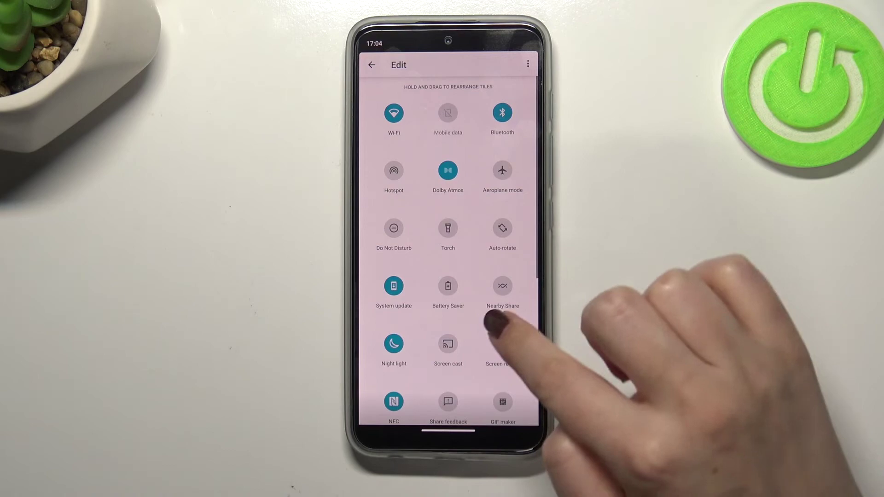
{"action": "scroll", "coordinate": [491, 311], "scroll_direction": "down", "scroll_amount": 5}
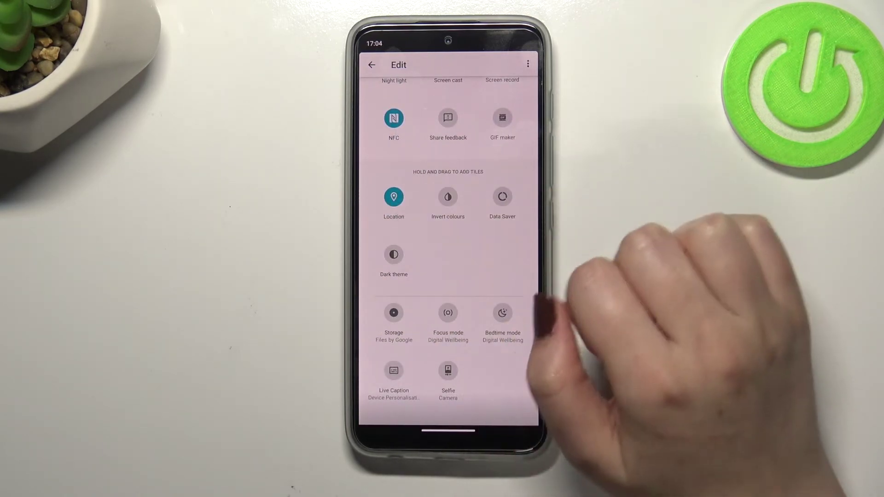
{"action": "scroll", "coordinate": [449, 276], "scroll_direction": "up", "scroll_amount": 2}
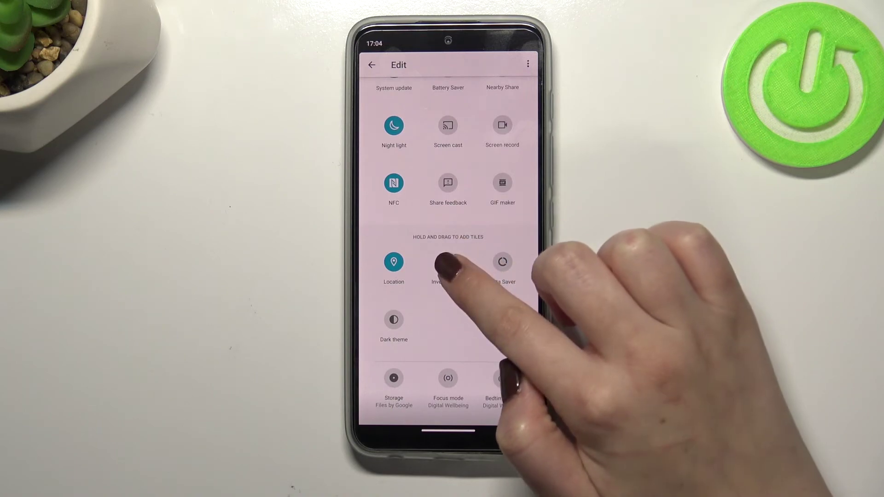
{"action": "mouse_move", "coordinate": [447, 263]}
{"action": "left_mouse_down"}
{"action": "mouse_move", "coordinate": [484, 181]}
{"action": "mouse_move", "coordinate": [425, 287]}
{"action": "left_mouse_up"}
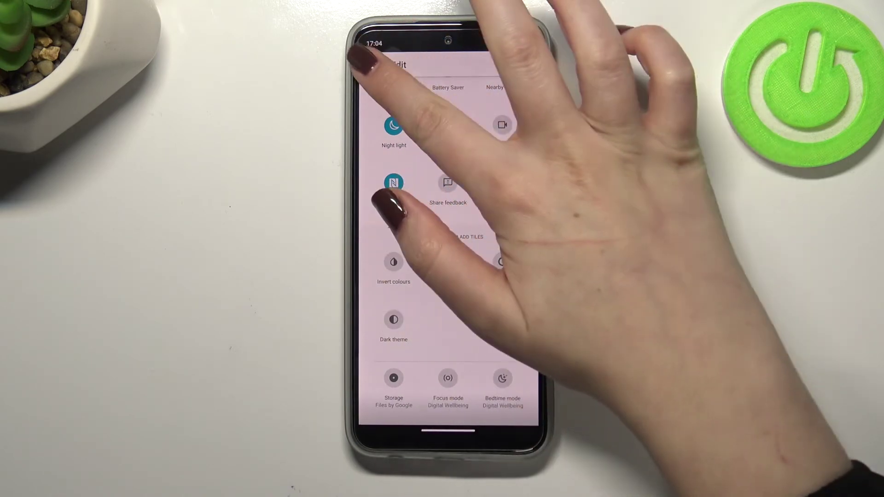
- Leave tile editing, toggle the Night light tile off and on, then dismiss Quick Settings
{"action": "left_click", "coordinate": [373, 65]}
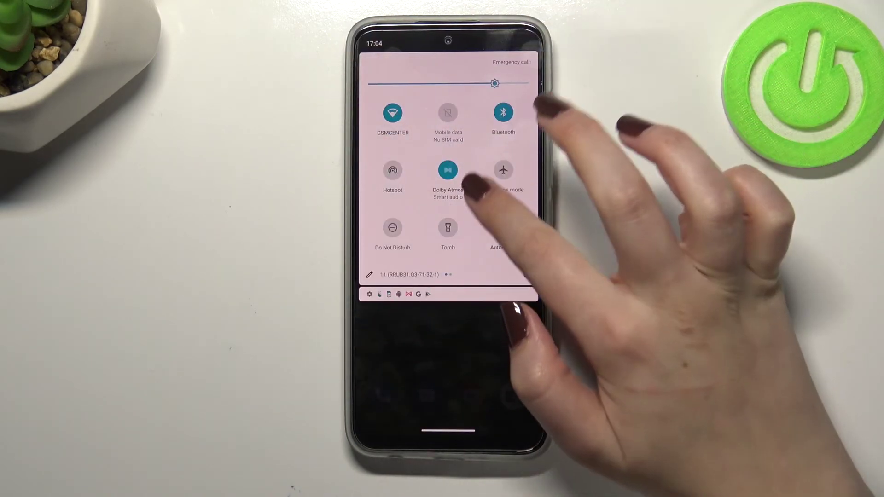
{"action": "left_click_drag", "start_coordinate": [508, 200], "coordinate": [386, 200]}
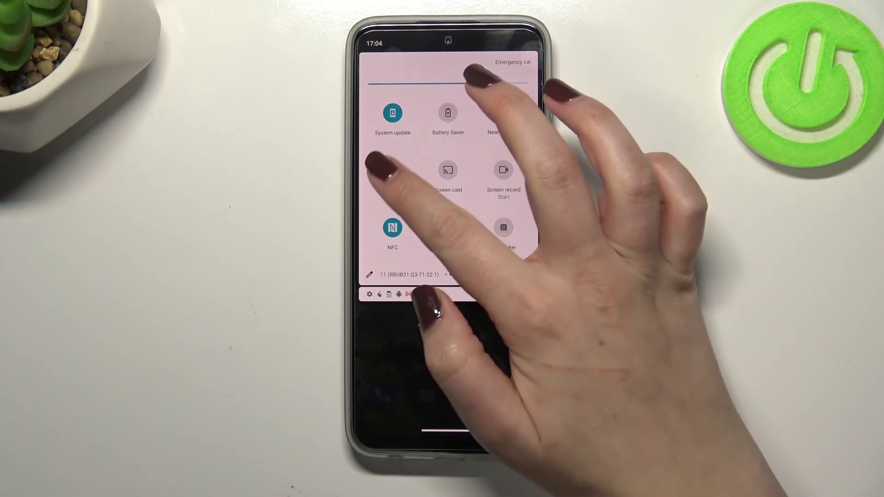
{"action": "left_click", "coordinate": [392, 170]}
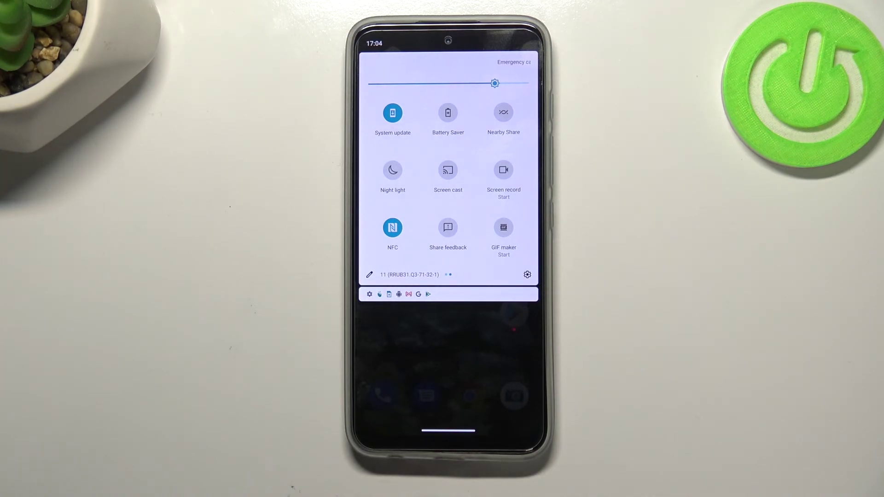
{"action": "left_click", "coordinate": [392, 170]}
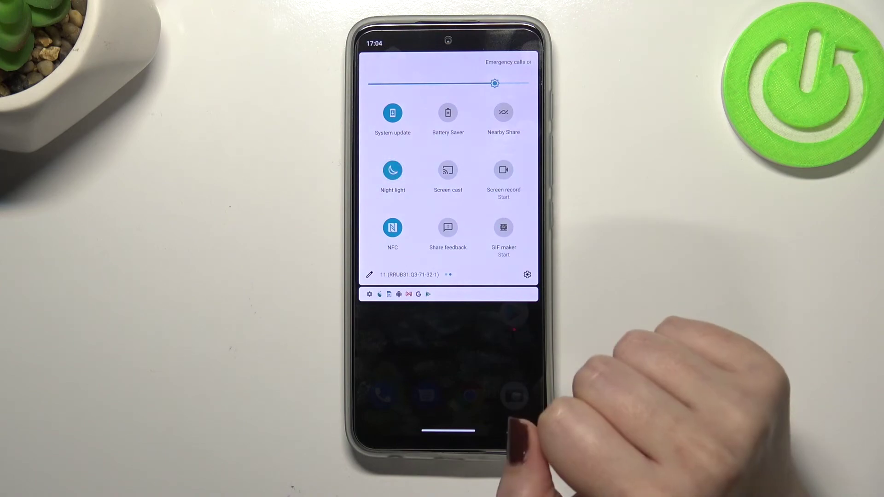
{"action": "left_click_drag", "start_coordinate": [448, 297], "coordinate": [449, 83]}
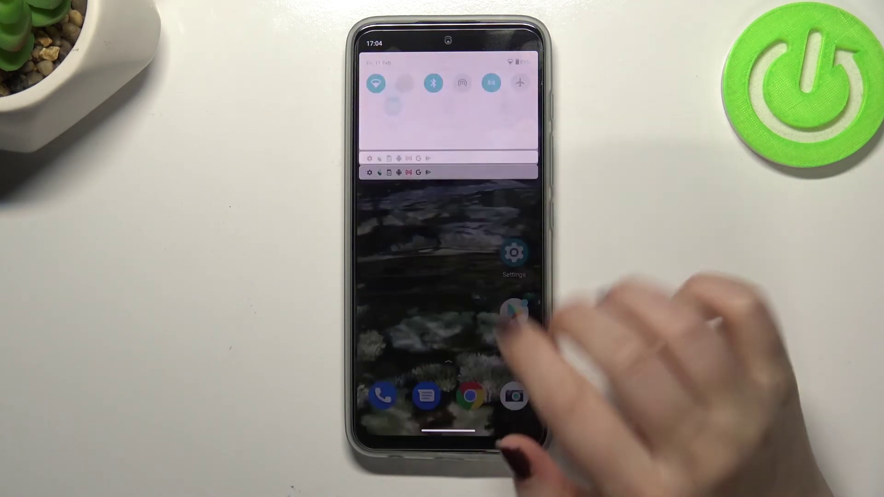